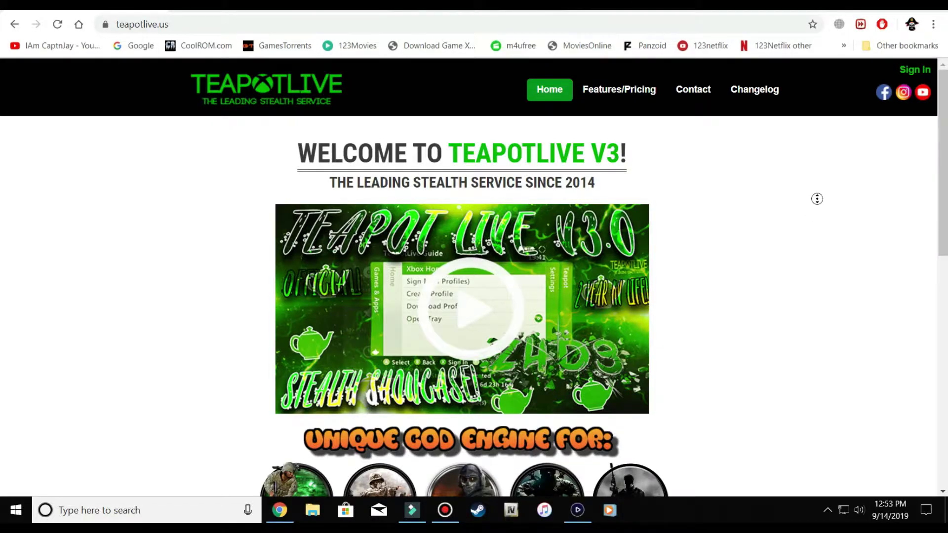
# Step: Download Teapotv3.0.zip from the Teapot Client (Jtag/RGH) link, then minimize Chrome
pyautogui.scroll(-5, 817, 225)
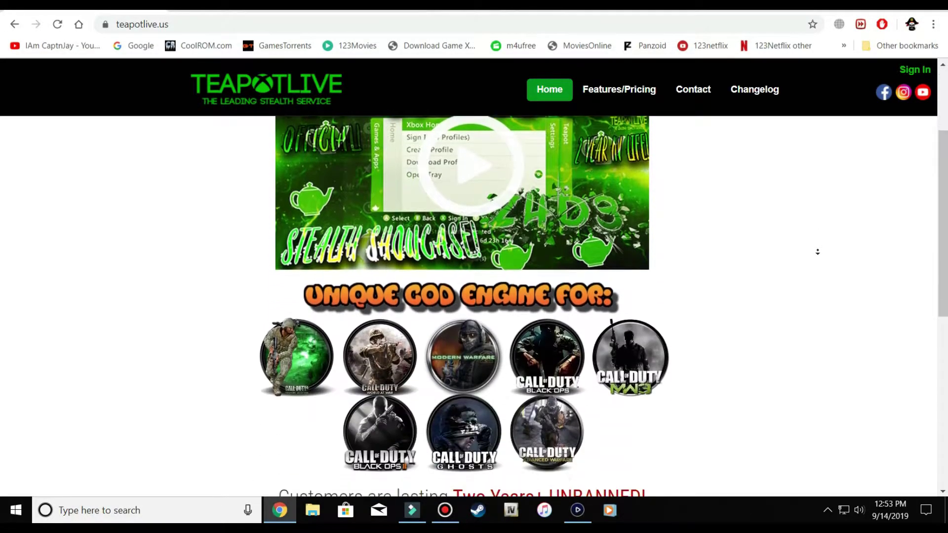
pyautogui.scroll(-6, 818, 251)
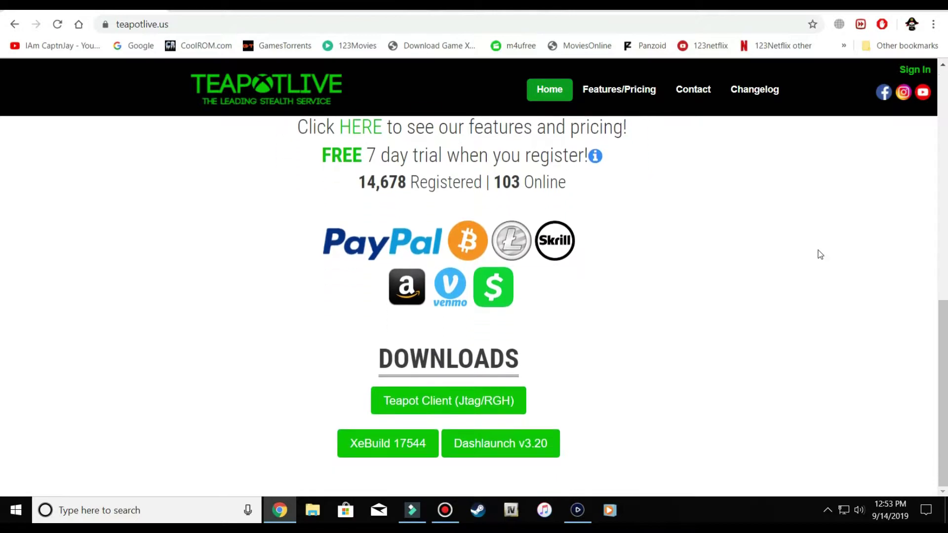
pyautogui.click(461, 413)
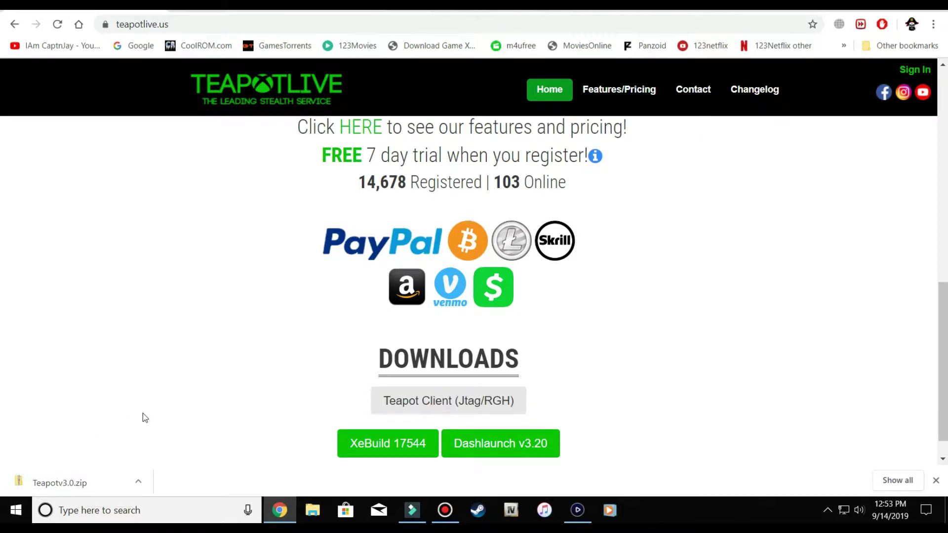
pyautogui.click(889, 4)
# Step: Extract Teapotv3.0.zip on the desktop with 7-Zip's Extract Here
pyautogui.moveTo(787, 229); pyautogui.dragTo(378, 365)
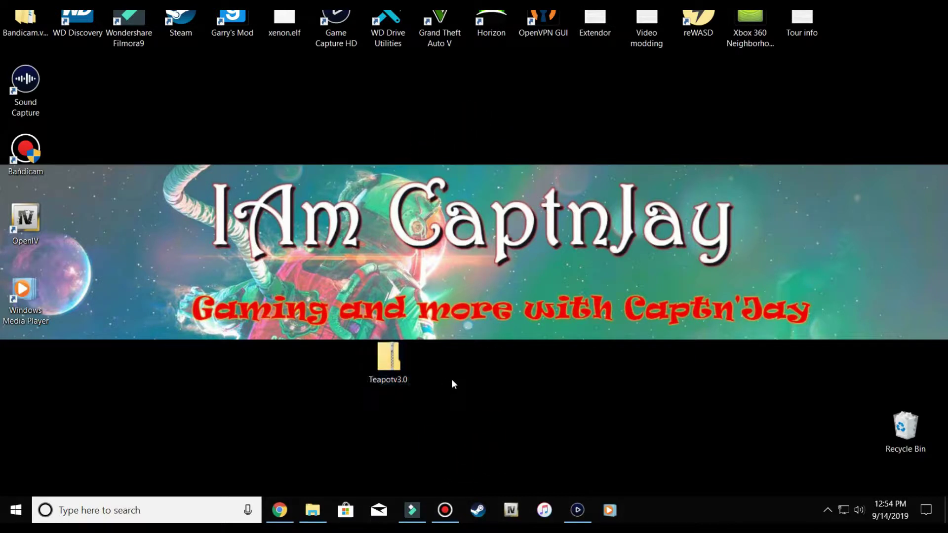
pyautogui.rightClick(395, 362)
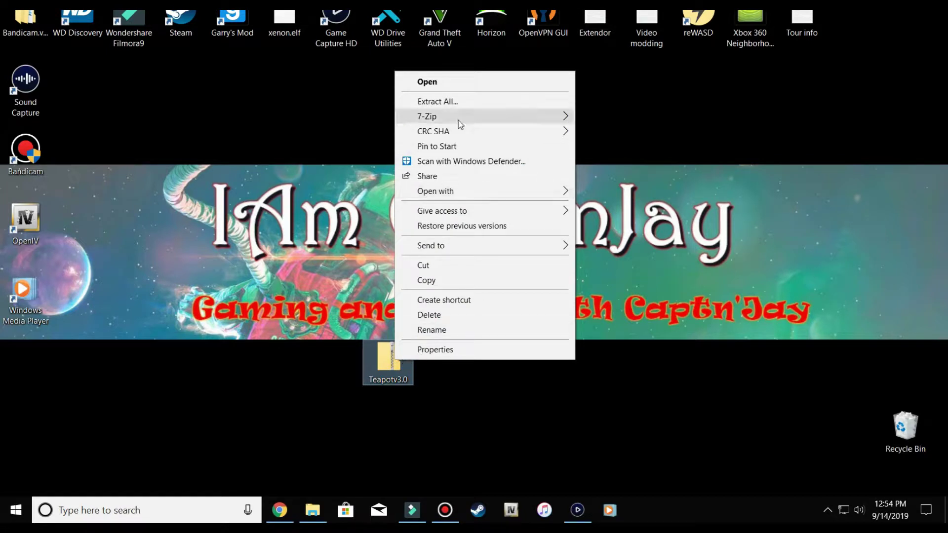
pyautogui.moveTo(486, 119)
pyautogui.click(630, 168)
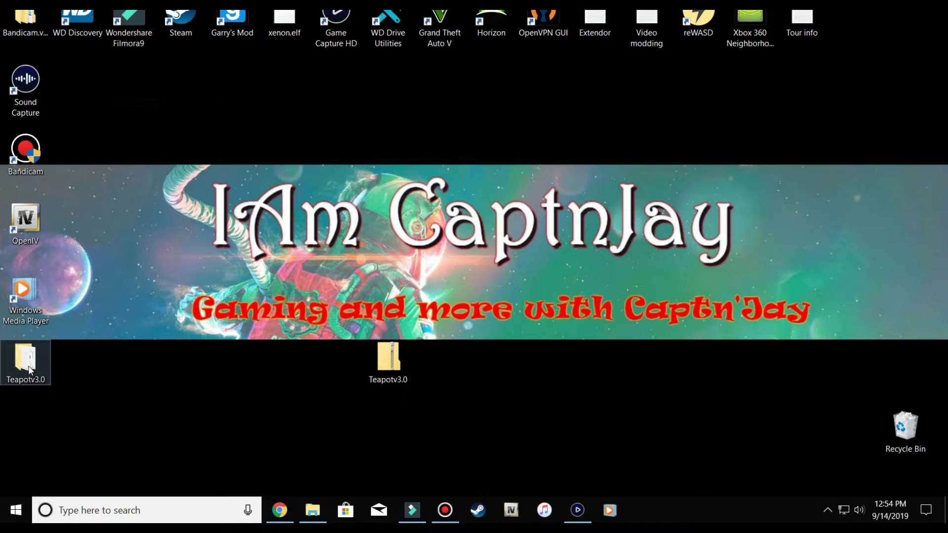
pyautogui.moveTo(455, 376); pyautogui.dragTo(455, 377)
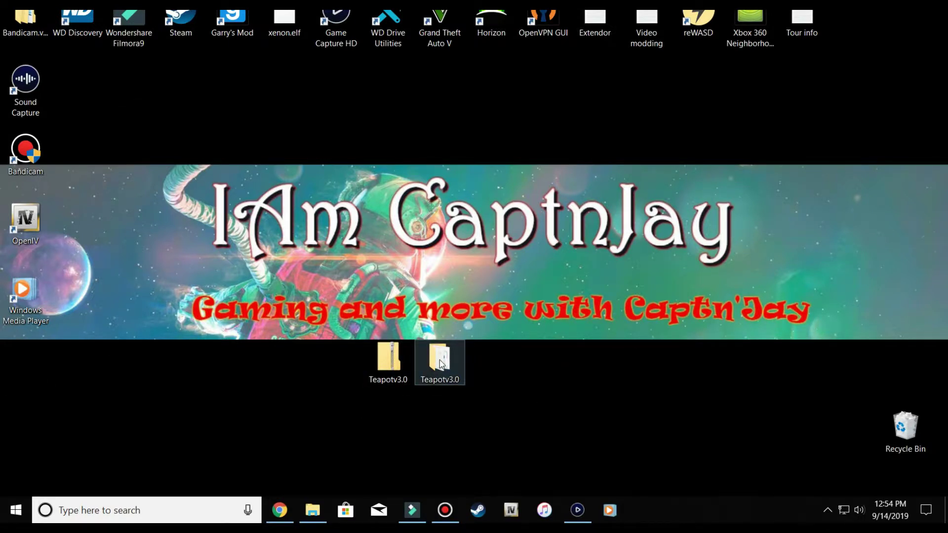
# Step: Open the Teapotv3.0 folder, then read the readme in Notepad and close it
pyautogui.doubleClick(440, 362)
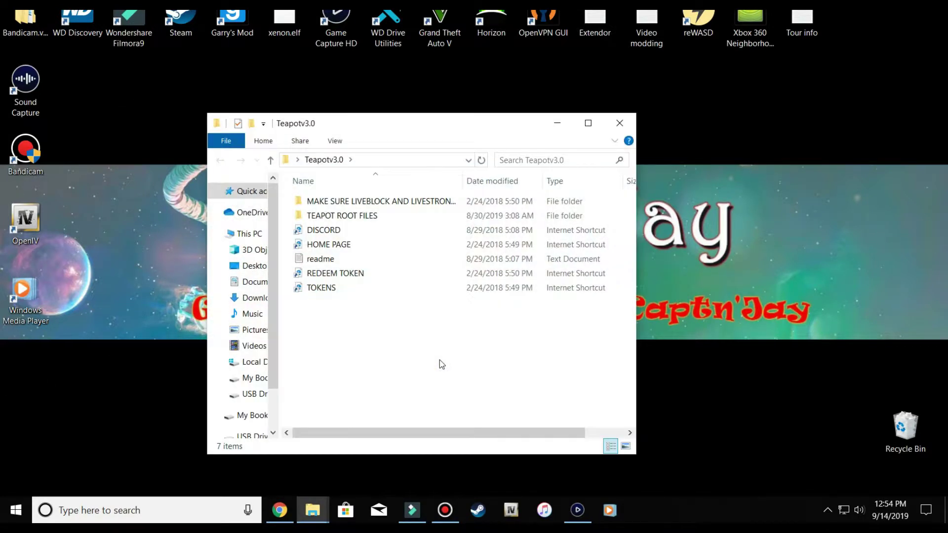
pyautogui.doubleClick(346, 259)
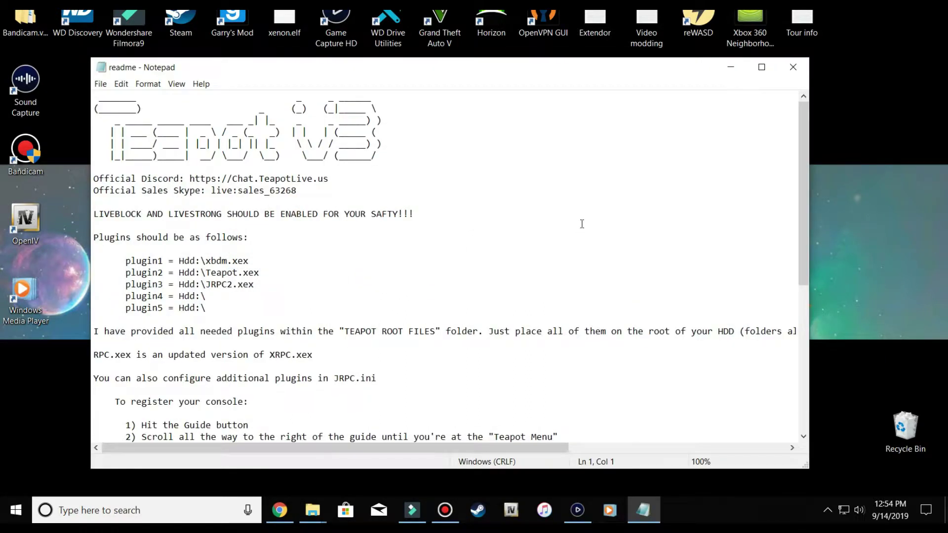
pyautogui.scroll(-8, 583, 248)
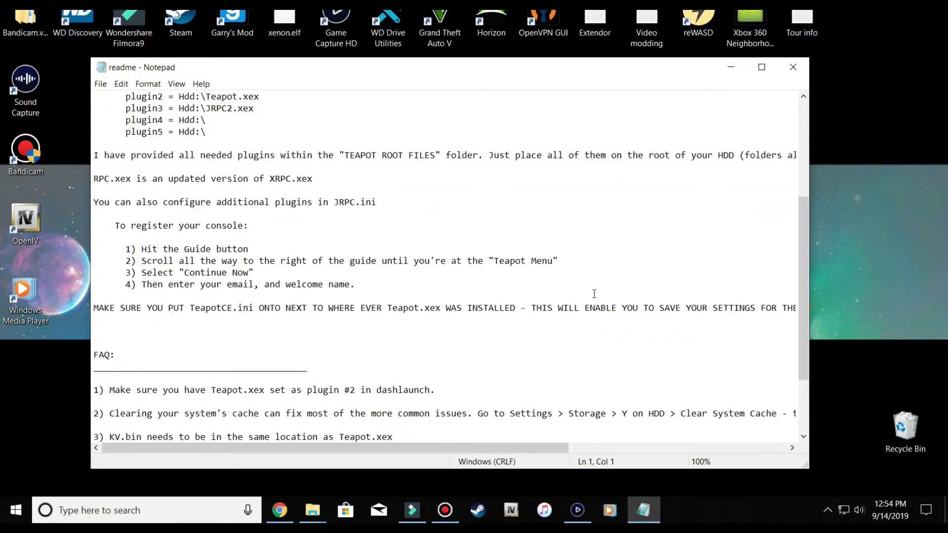
pyautogui.click(792, 69)
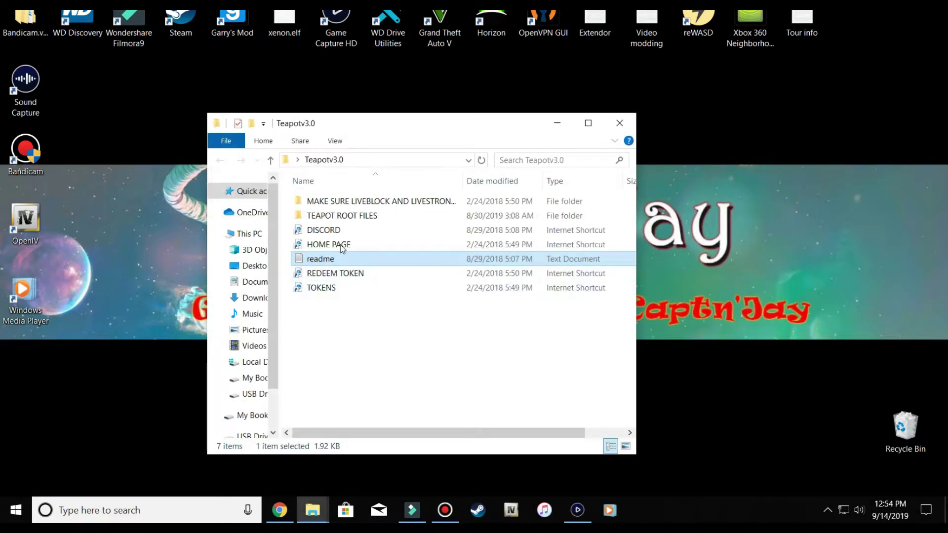
# Step: Open TEAPOT ROOT FILES beside the Jtag console's HDD: drive from Xbox 360 Neighborhood
pyautogui.doubleClick(344, 217)
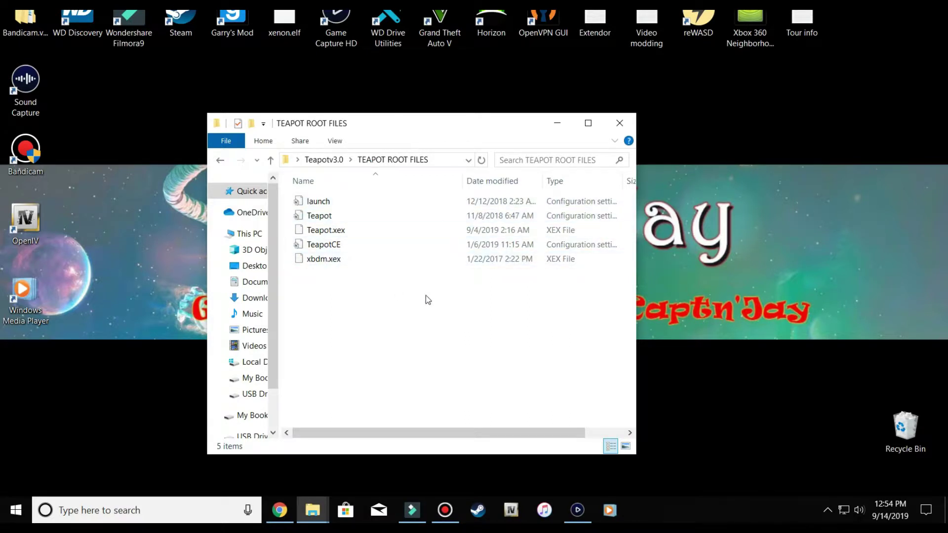
pyautogui.moveTo(440, 122); pyautogui.dragTo(582, 102)
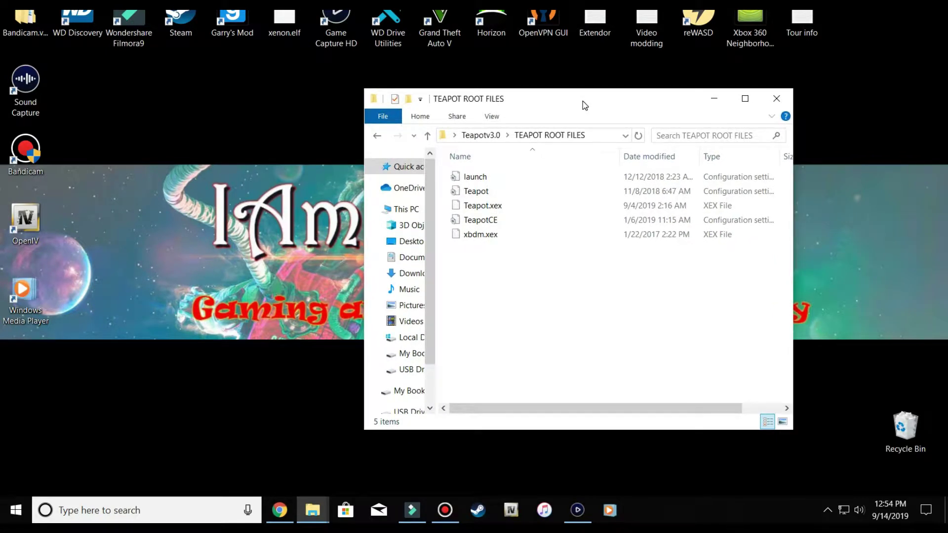
pyautogui.doubleClick(744, 22)
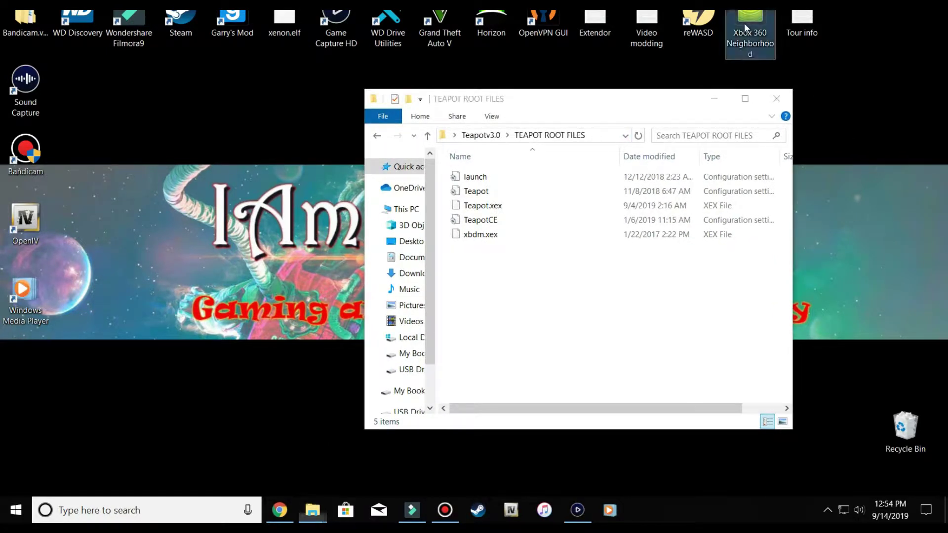
pyautogui.doubleClick(683, 194)
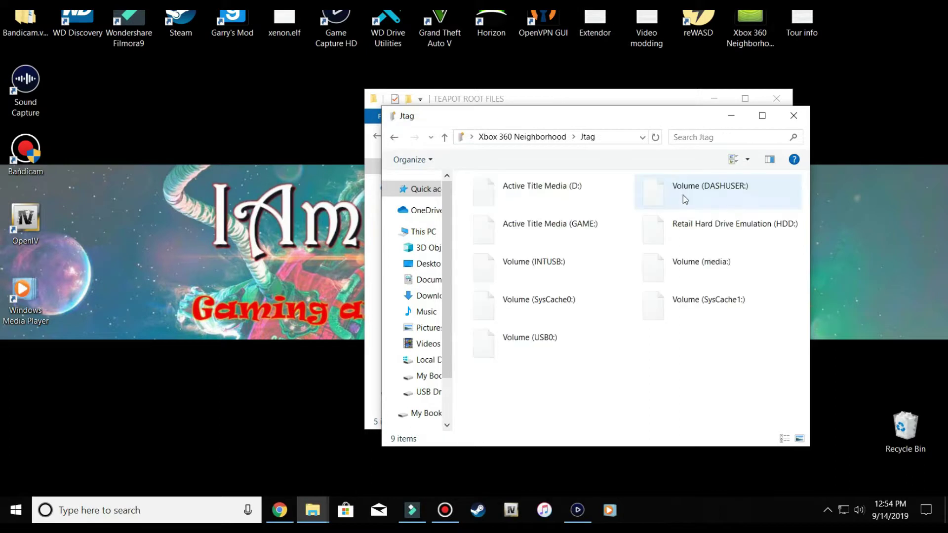
pyautogui.moveTo(607, 116); pyautogui.dragTo(374, 96)
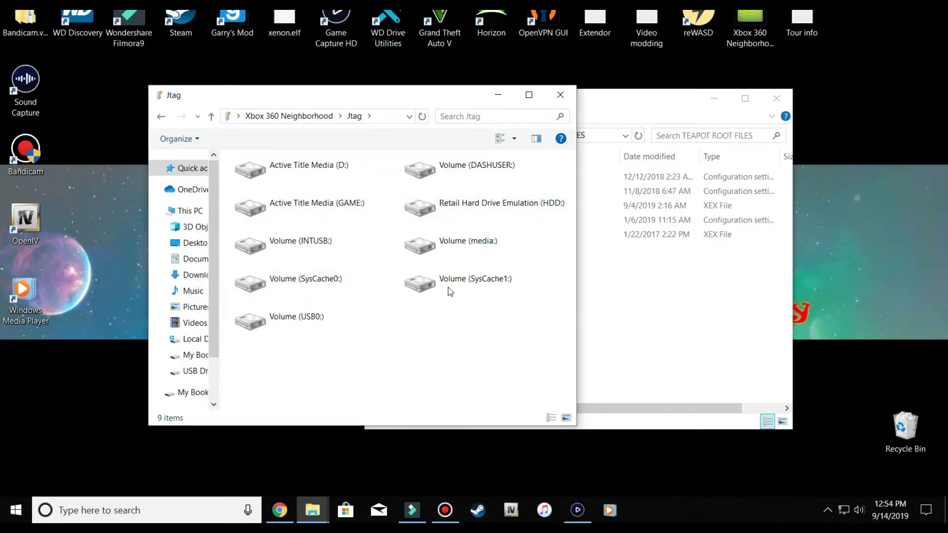
pyautogui.doubleClick(464, 216)
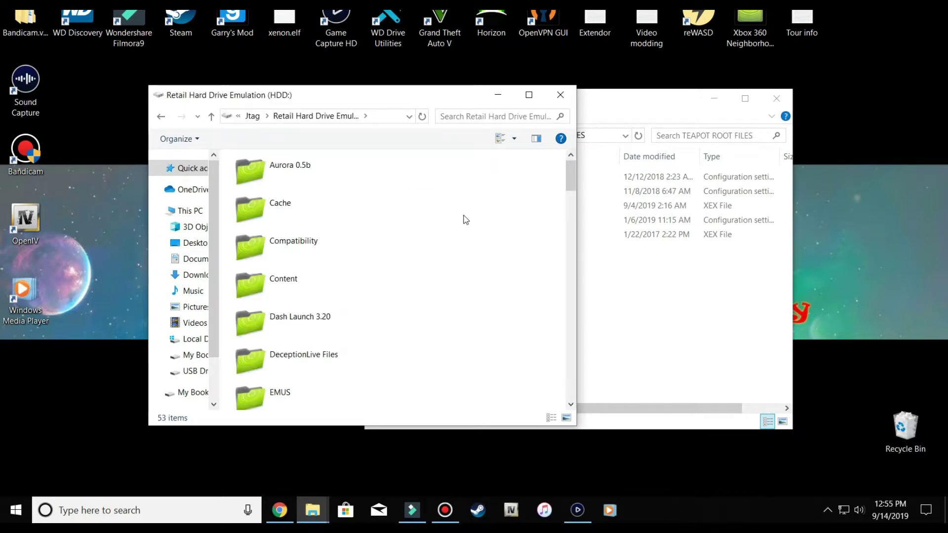
# Step: Copy the new Teapot.xex onto HDD:, replacing the existing copy with Yes to All
pyautogui.scroll(-20, 466, 219)
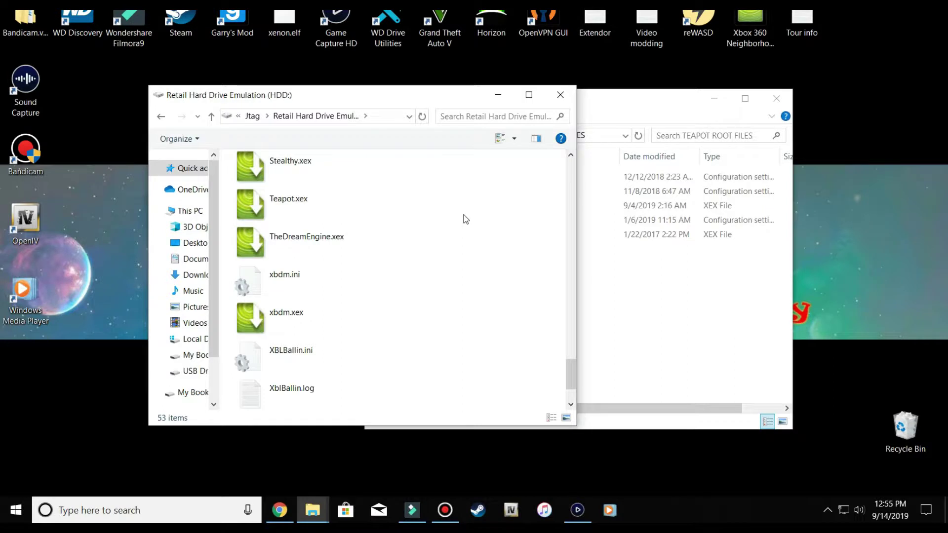
pyautogui.click(283, 203)
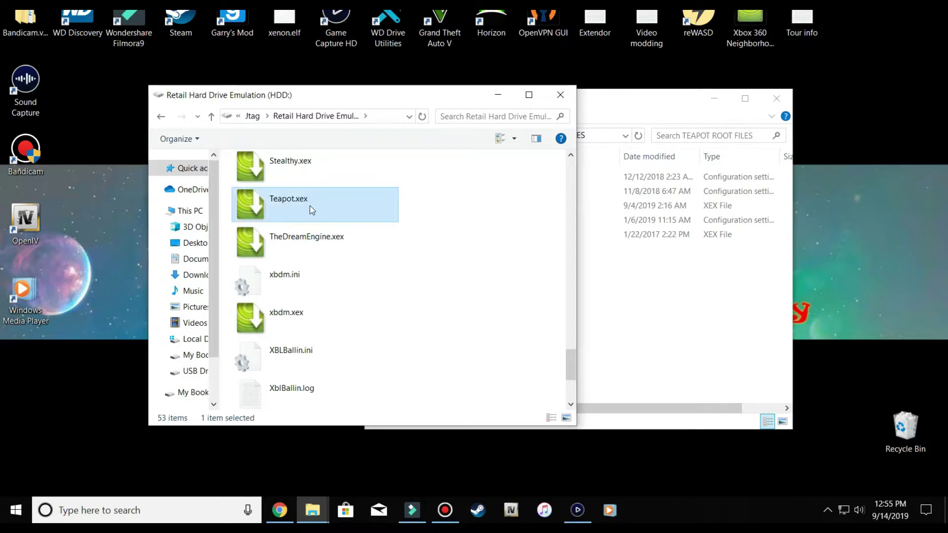
pyautogui.moveTo(326, 102); pyautogui.dragTo(178, 110)
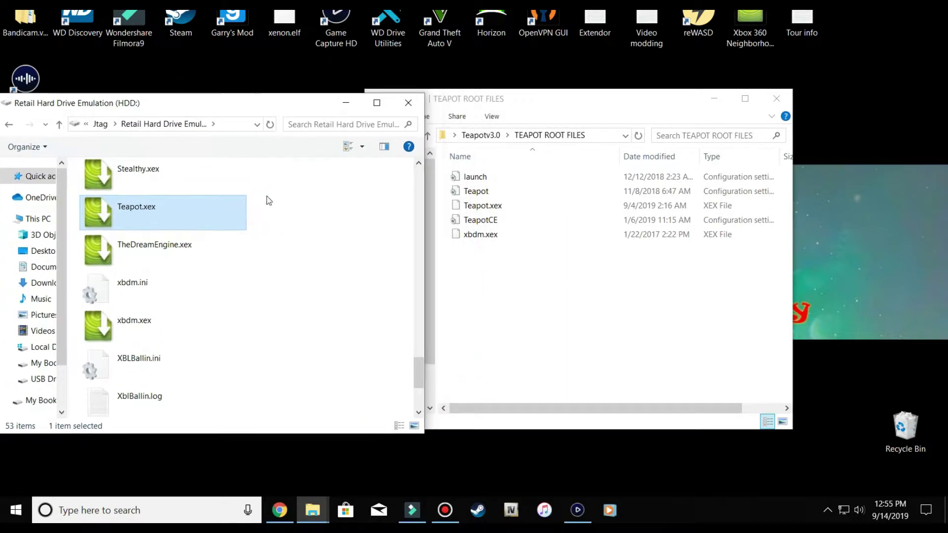
pyautogui.click(483, 209)
pyautogui.moveTo(482, 208); pyautogui.dragTo(287, 224)
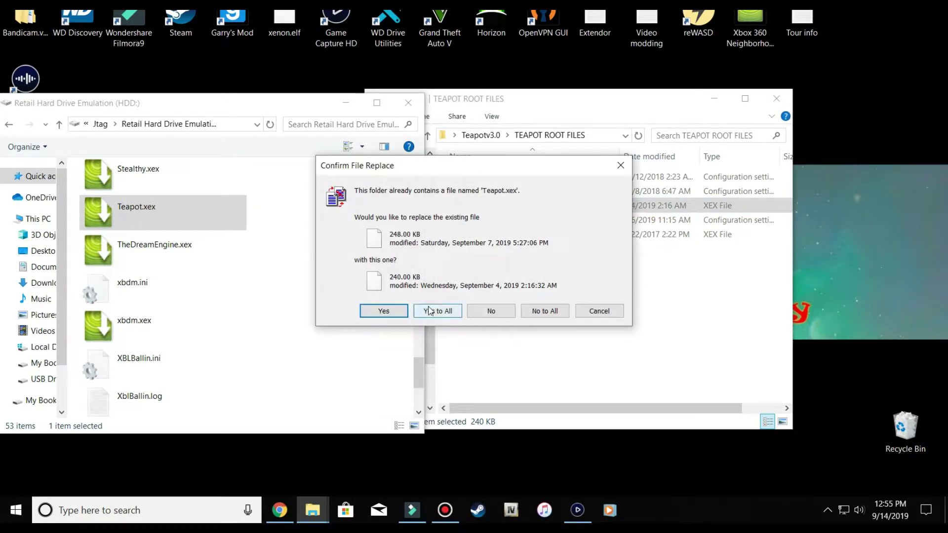
pyautogui.click(430, 312)
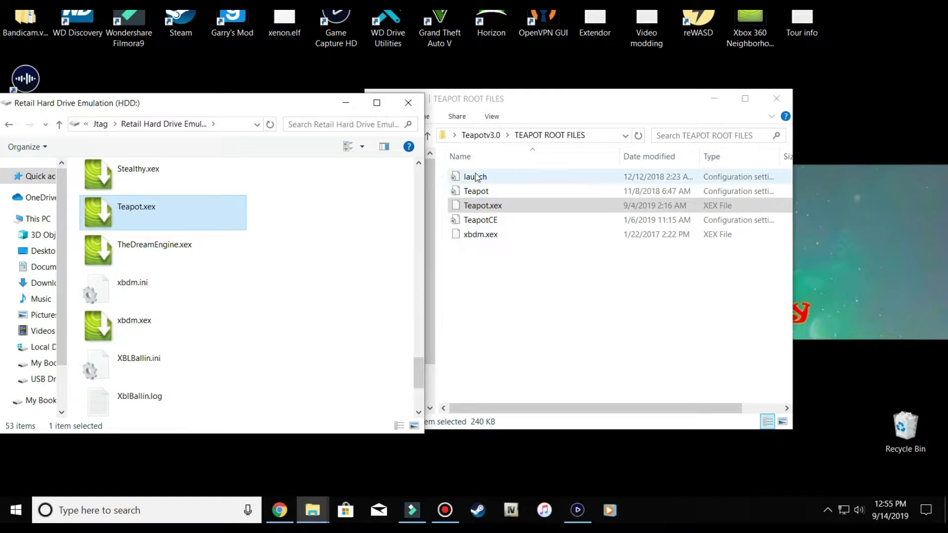
# Step: Close the console drive window and bring up Format for USB Drive (G:), FAT32 with 16 KB units
pyautogui.click(409, 103)
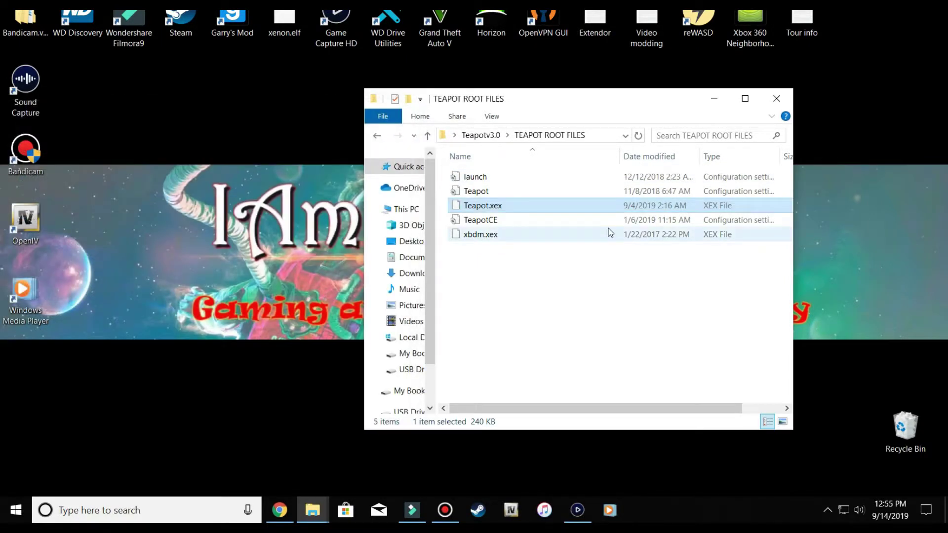
pyautogui.moveTo(522, 100); pyautogui.dragTo(391, 97)
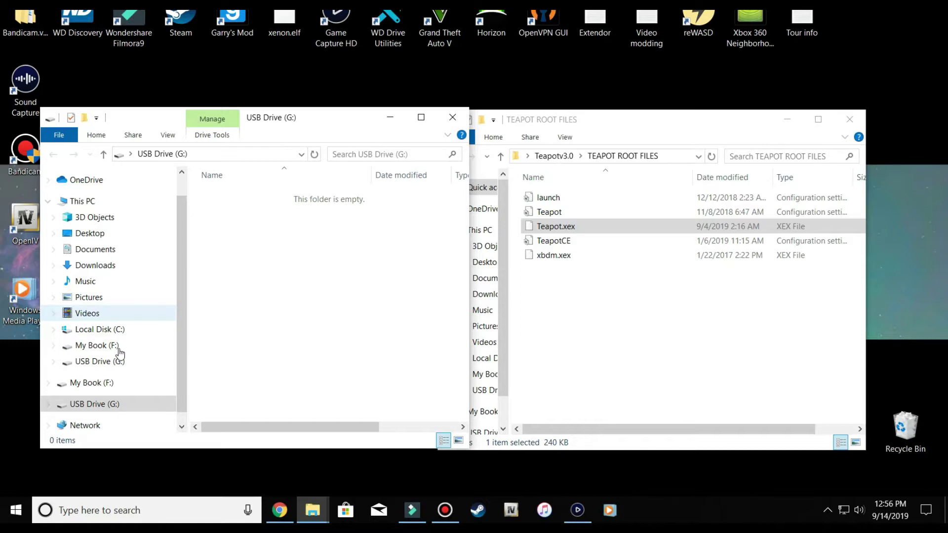
pyautogui.click(98, 403)
pyautogui.rightClick(99, 402)
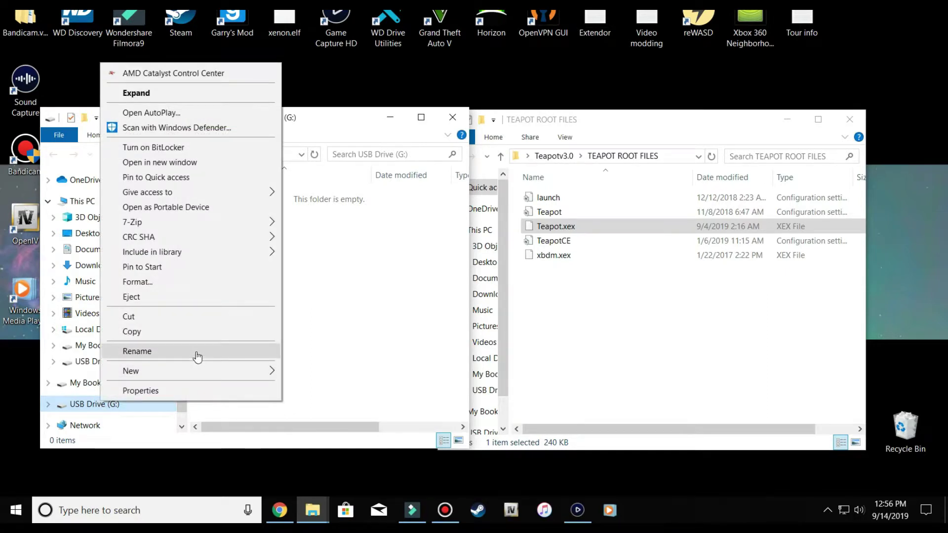
pyautogui.click(168, 285)
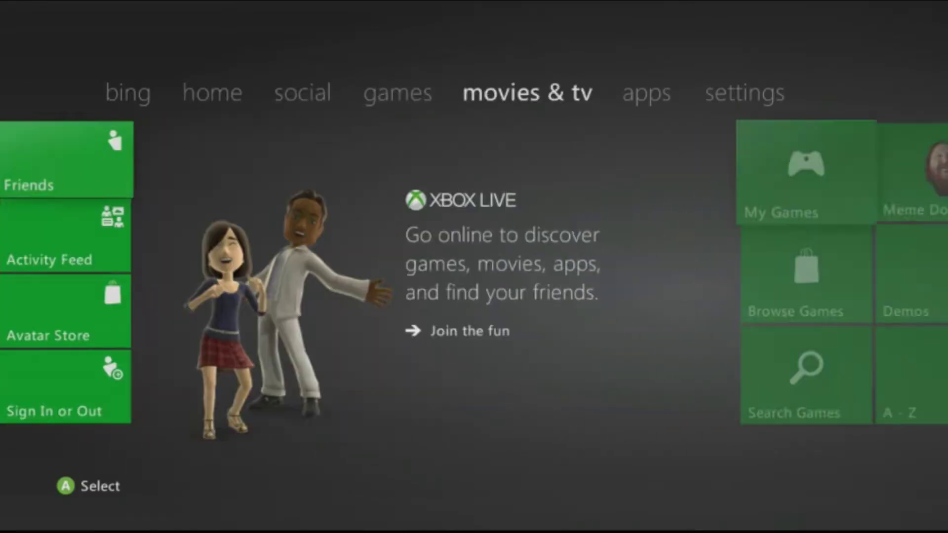
# Step: Go to Settings > System > Storage and choose Format for the USB Storage Device
pyautogui.press('Right')
pyautogui.press('Right')
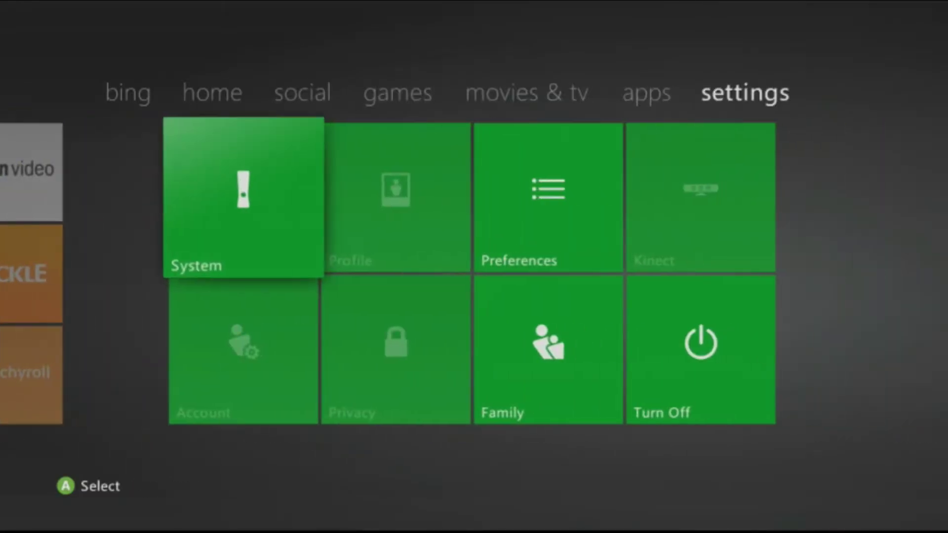
pyautogui.press('Return')
pyautogui.press('Down')
pyautogui.press('Down')
pyautogui.press('Return')
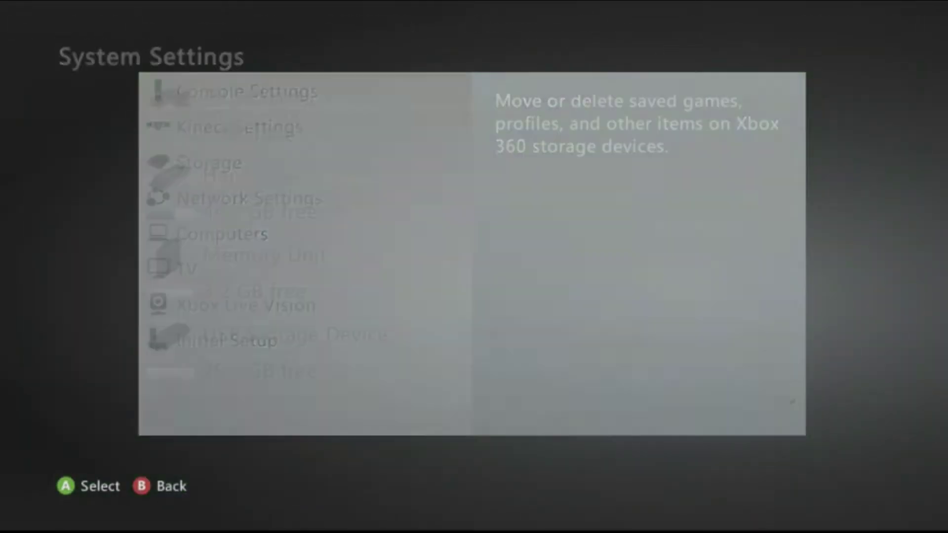
pyautogui.press('Down')
pyautogui.press('Down')
pyautogui.press('Down')
pyautogui.press('y')
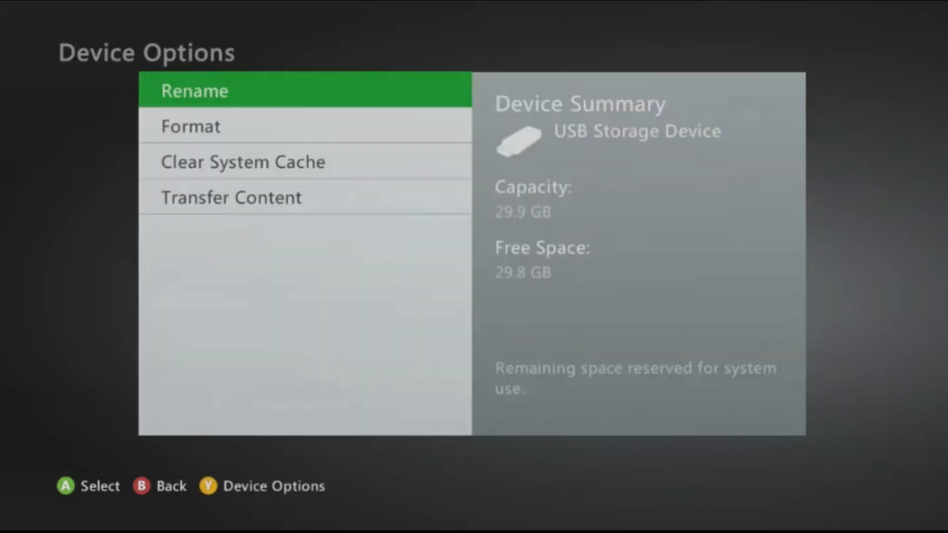
pyautogui.press('Down')
pyautogui.press('Return')
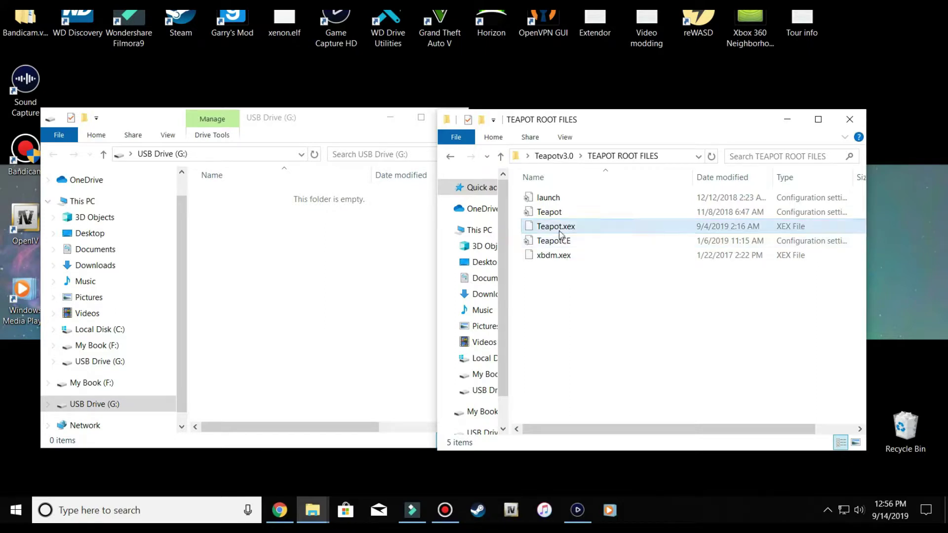
# Step: Copy Teapot.xex onto USB Drive (G:) and close both Explorer windows
pyautogui.moveTo(560, 227); pyautogui.dragTo(358, 268)
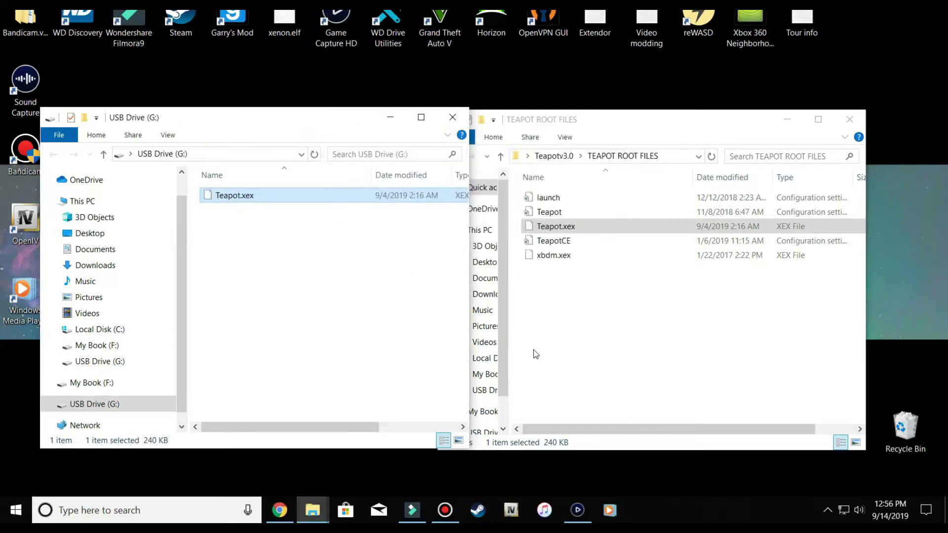
pyautogui.click(849, 119)
pyautogui.click(452, 118)
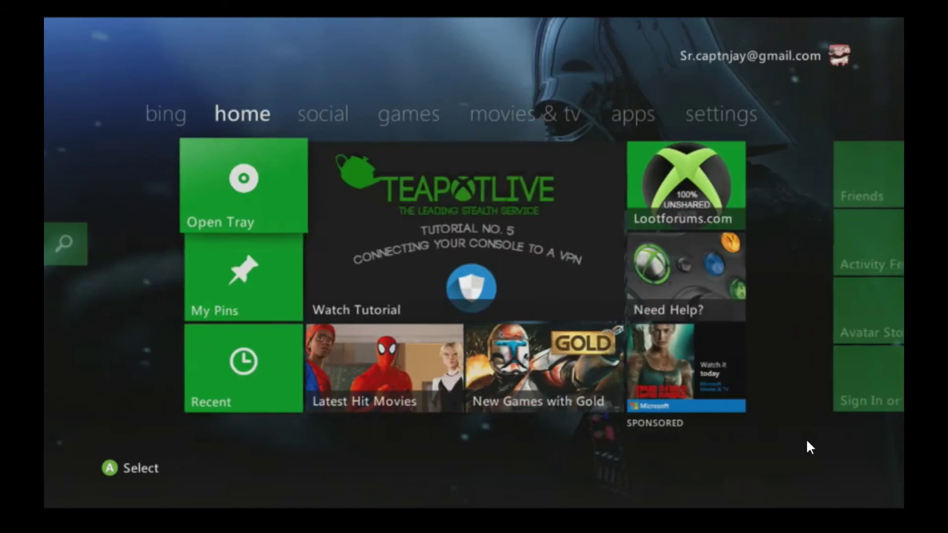
# Step: Launch XeXMenu 1.2 from Recent and switch to its file browser on Usb0:
pyautogui.press('Down')
pyautogui.press('Down')
pyautogui.press('Return')
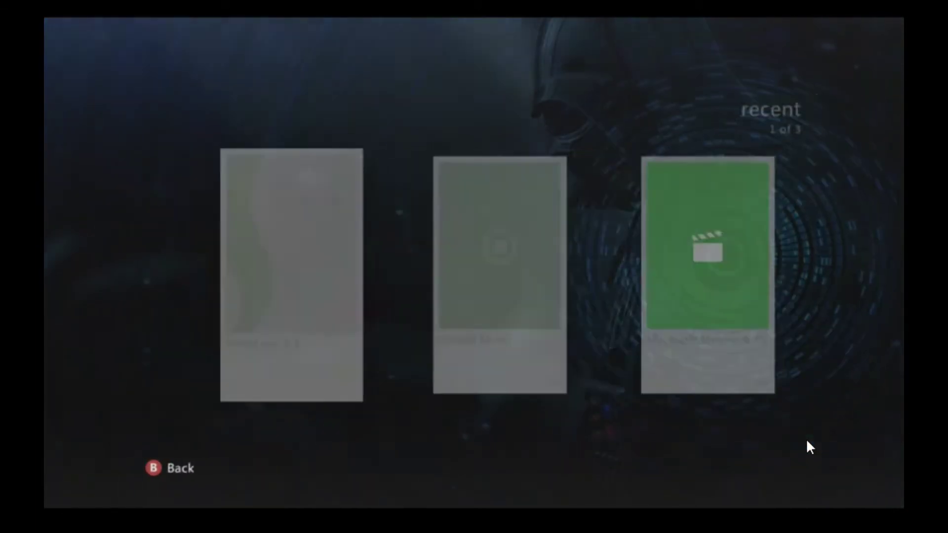
pyautogui.press('Return')
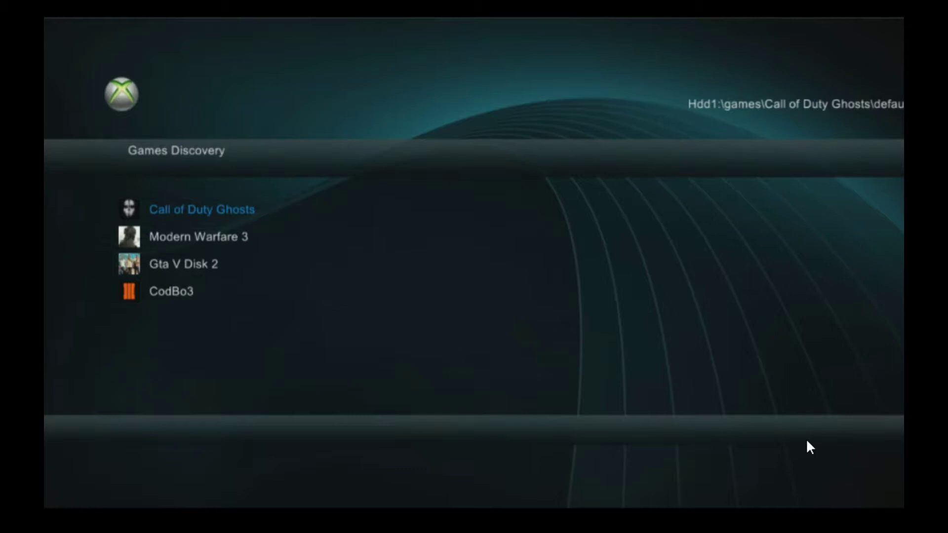
pyautogui.press('pagedown')
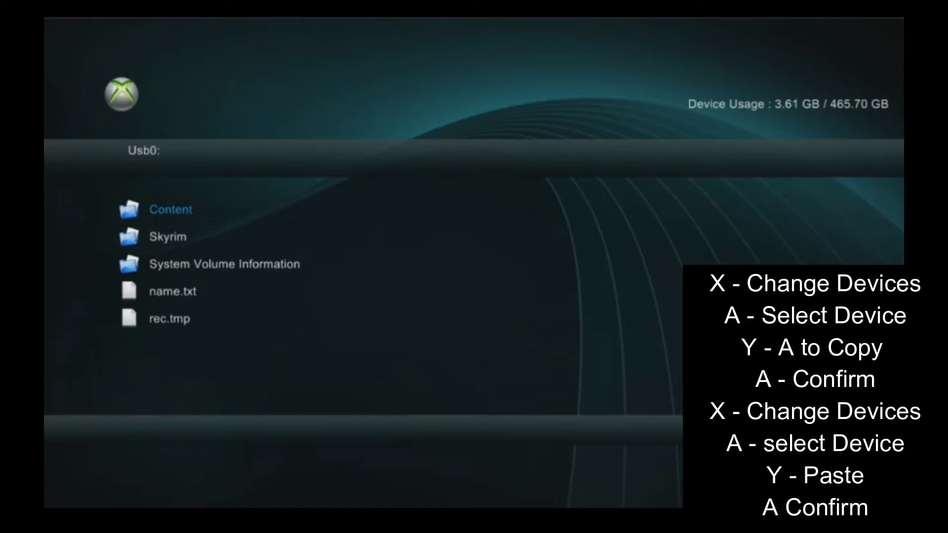
# Step: Copy Teapot.xex from the Usb1 device
pyautogui.press('x')
pyautogui.press('Down')
pyautogui.press('a')
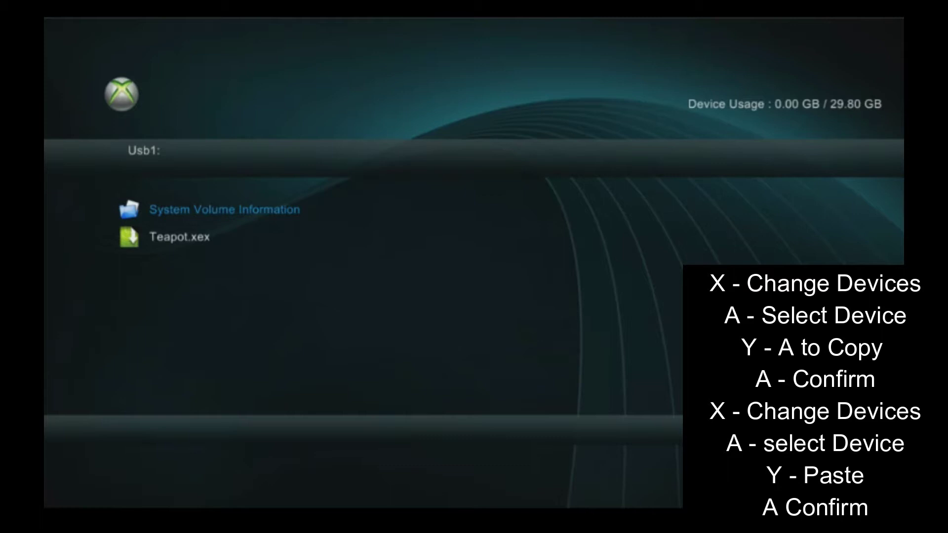
pyautogui.press('Down')
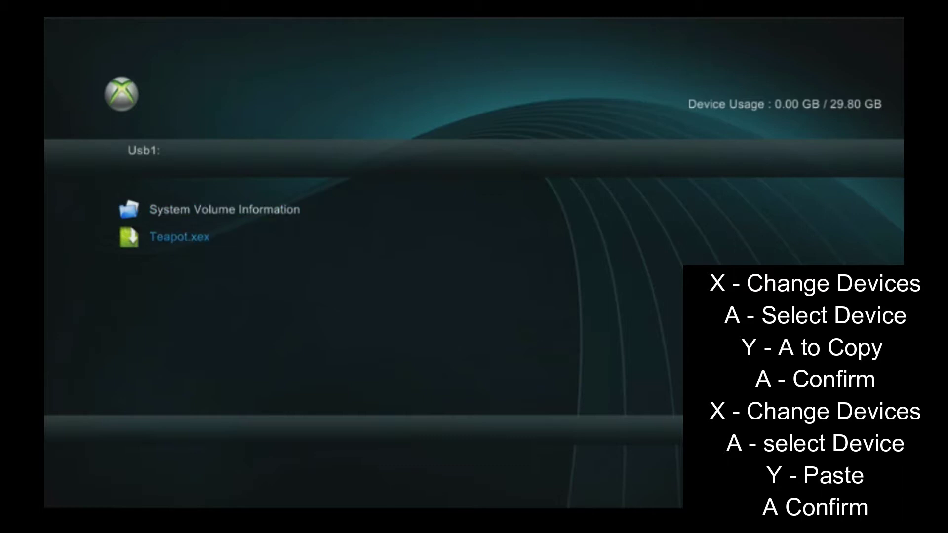
pyautogui.press('y')
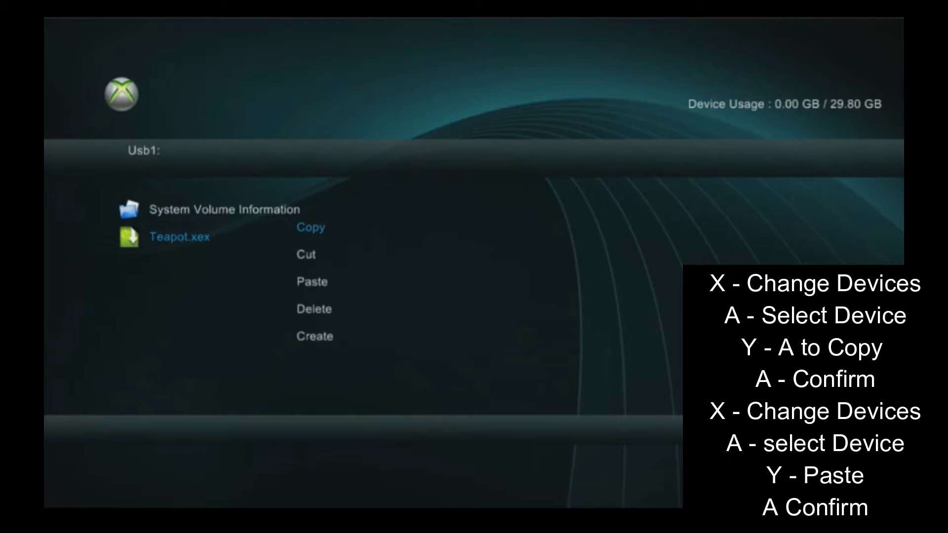
pyautogui.press('Return')
# Step: Paste Teapot.xex onto Hdd1 and confirm overwriting the existing file
pyautogui.press('x')
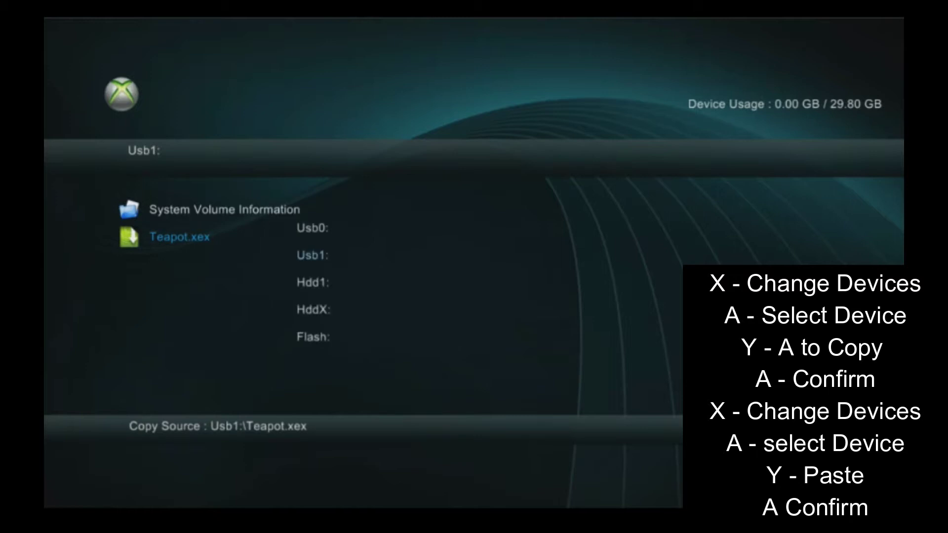
pyautogui.press('Down')
pyautogui.press('Return')
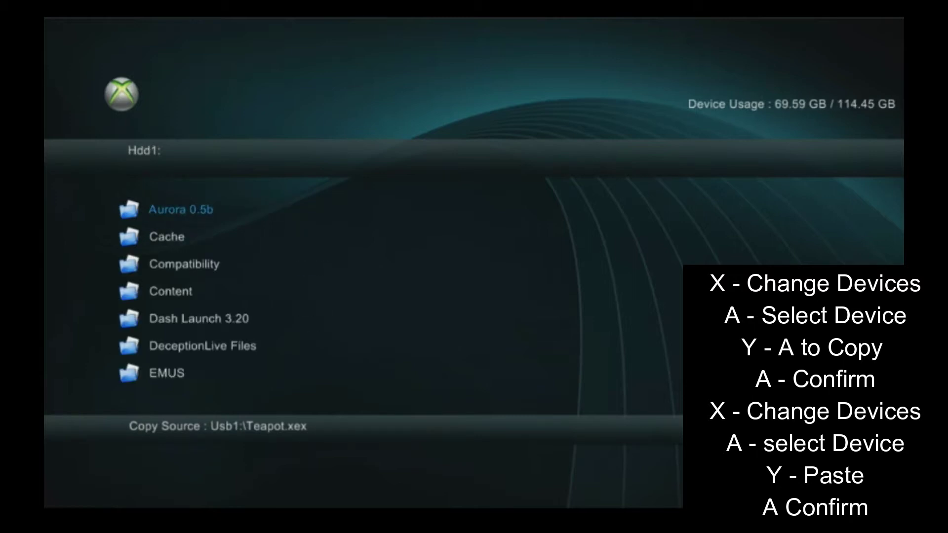
pyautogui.press('y')
pyautogui.press('Down')
pyautogui.press('Down')
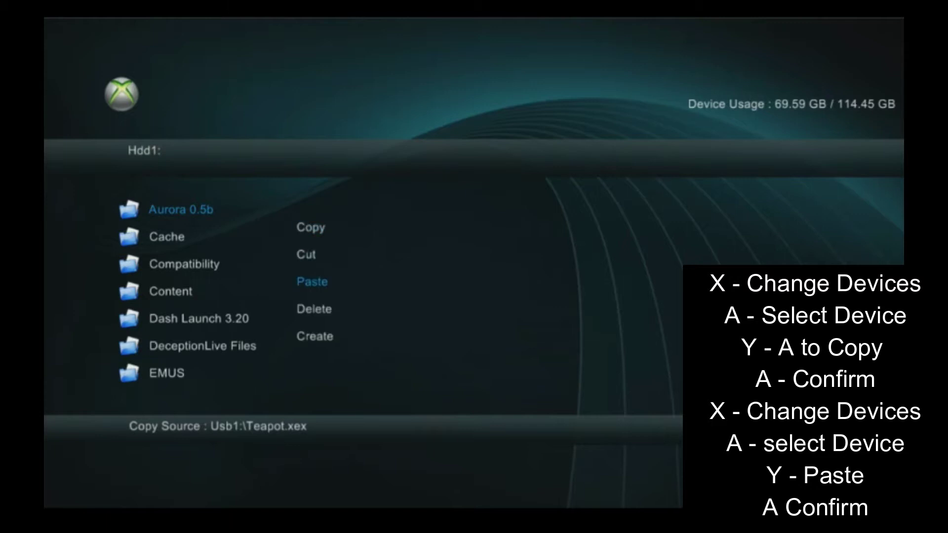
pyautogui.press('Return')
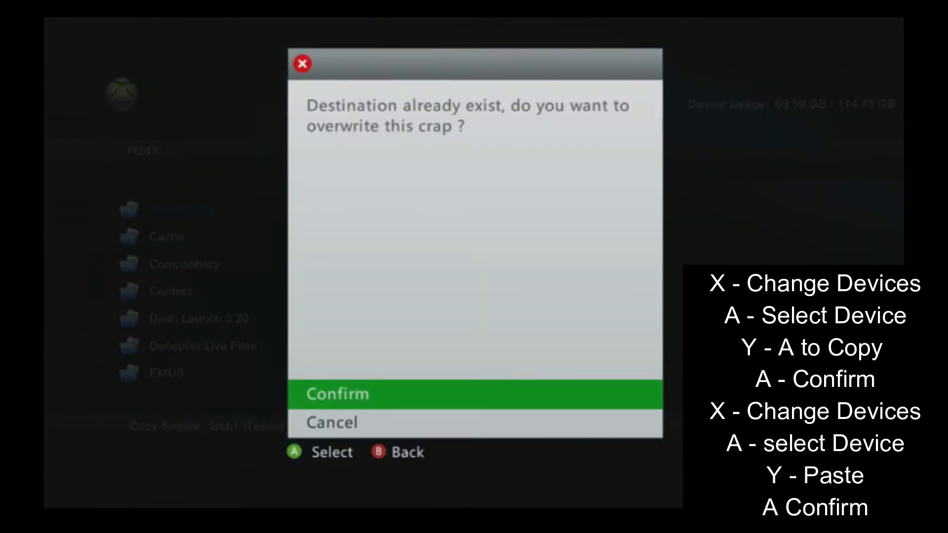
pyautogui.press('Return')
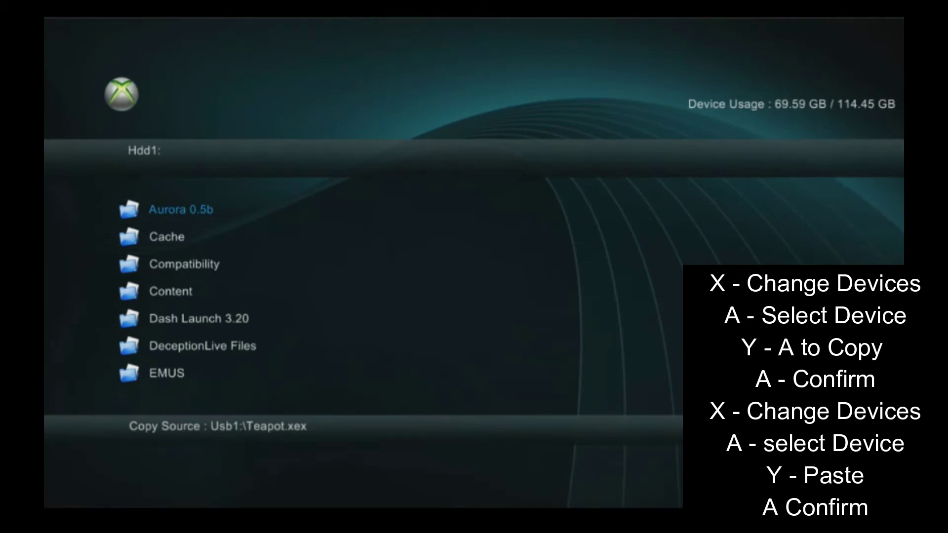
pyautogui.press('Down')
pyautogui.press('Down')
pyautogui.press('Down')
pyautogui.press('Down')
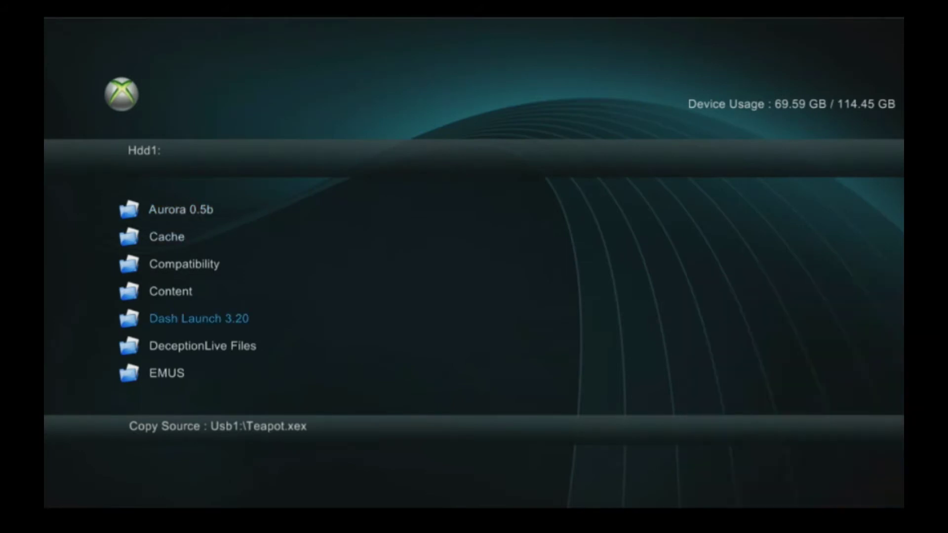
# Step: Run DashLaunch from the Dash Launch 3.20 folder and expand its Plugins settings
pyautogui.press('Return')
pyautogui.press('Return')
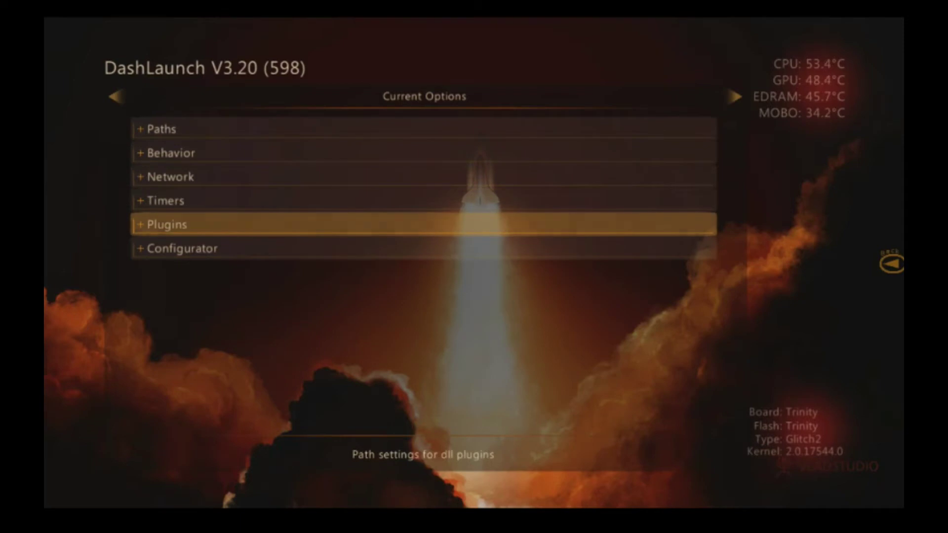
pyautogui.press('Return')
pyautogui.press('Down')
pyautogui.press('Down')
pyautogui.press('Down')
pyautogui.press('Up')
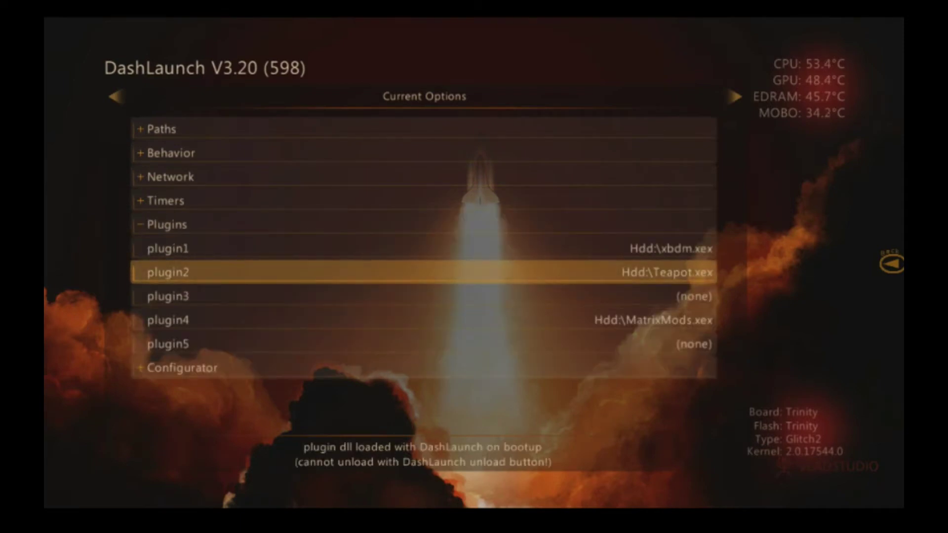
# Step: Set plugin2 to Hdd:\Teapot.xex and save the settings to launch.ini on Hdd
pyautogui.press('Return')
pyautogui.press('pagedown')
pyautogui.press('Return')
pyautogui.press('pagedown')
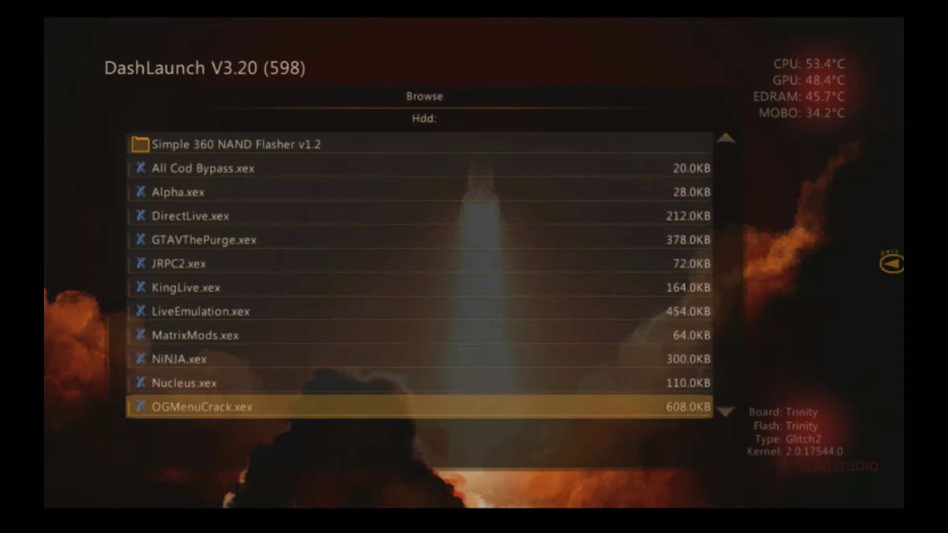
pyautogui.press('pagedown')
pyautogui.press('Up')
pyautogui.press('Up')
pyautogui.press('Up')
pyautogui.press('Up')
pyautogui.press('Up')
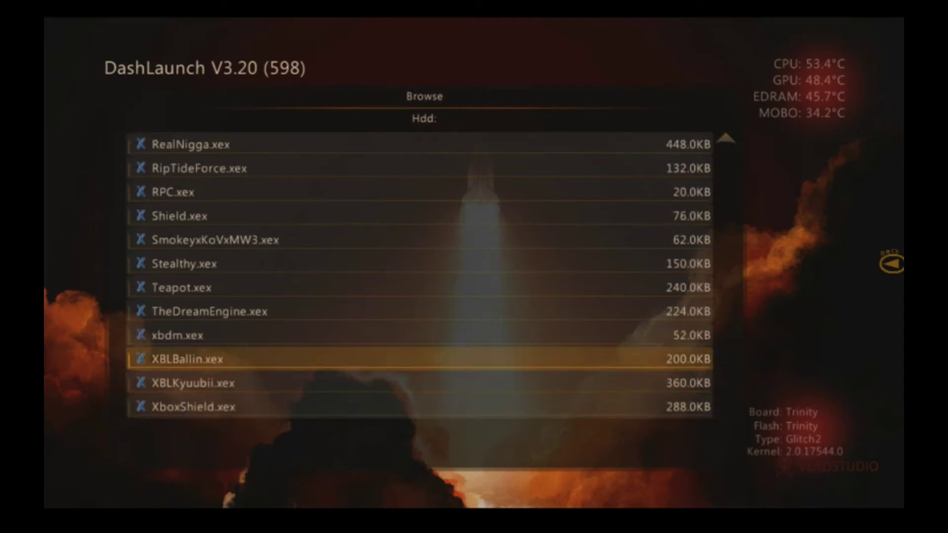
pyautogui.press('Return')
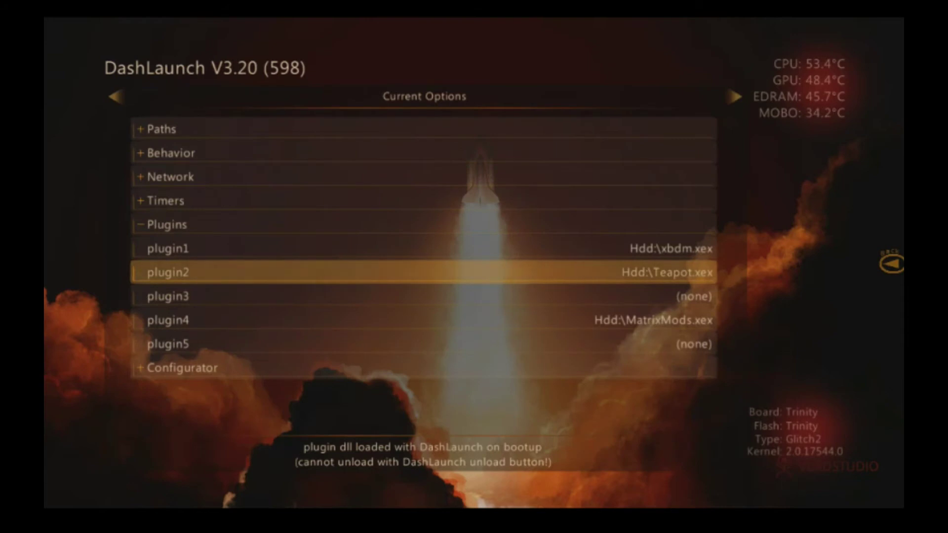
pyautogui.press('Tab')
pyautogui.press('Down')
pyautogui.press('Down')
pyautogui.press('Down')
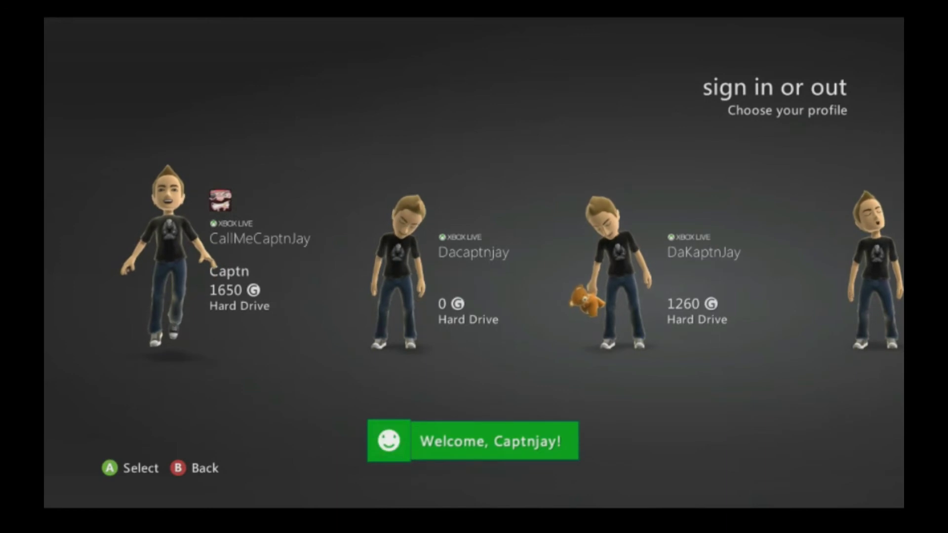
# Step: Open the Guide to see TeapotLive status Authenticated with 1d 22h 17m remaining
pyautogui.press('super')
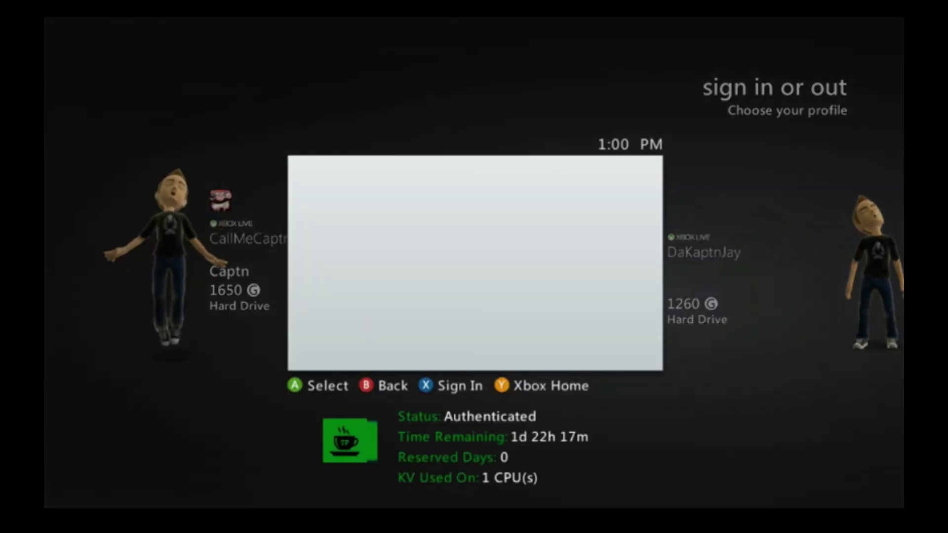